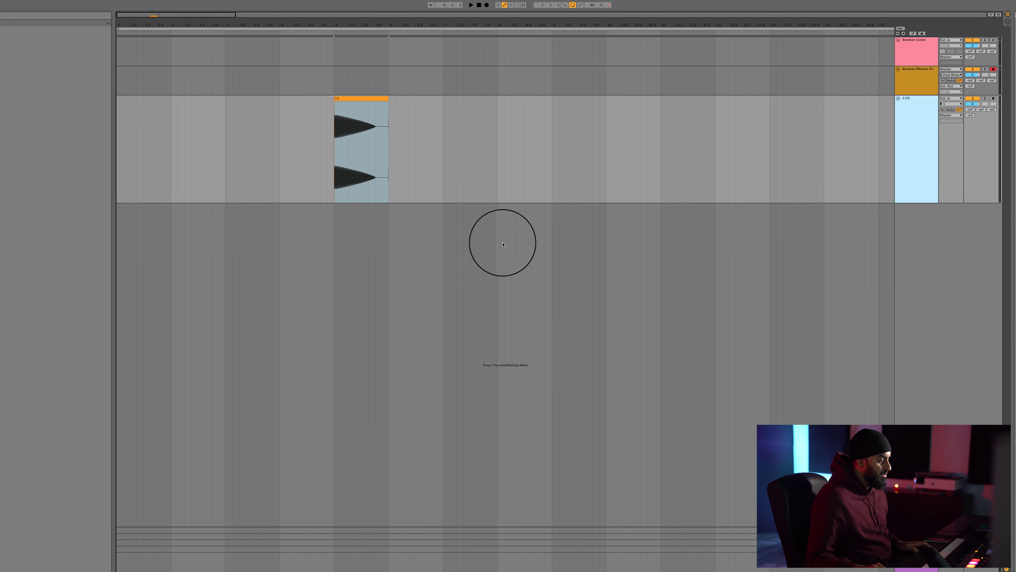
# Open the MUSTARD 808 TUNED folder in Finder and drag the F#2.wav sample into Live.
pyautogui.press('super+Tab')
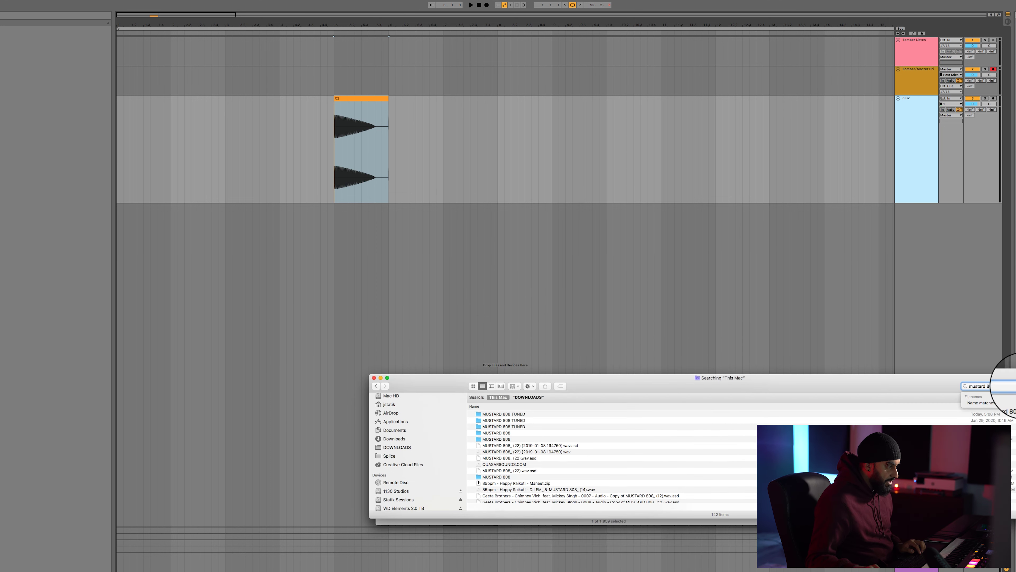
pyautogui.doubleClick(500, 422)
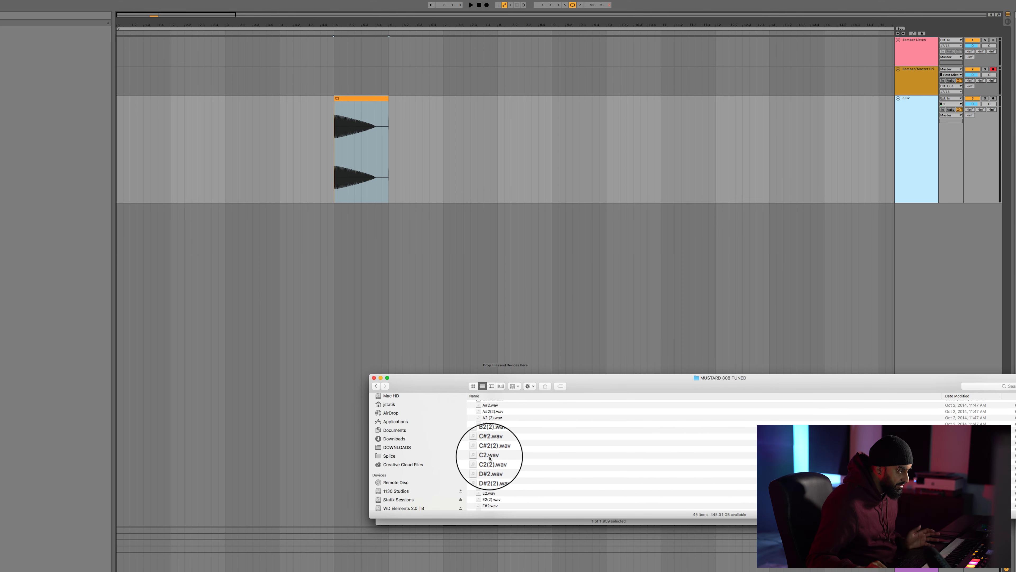
pyautogui.moveTo(490, 499); pyautogui.dragTo(443, 143)
# Zoom in on the 808 clips and add a Simpler instrument on a new, taller fourth track.
pyautogui.click(376, 119)
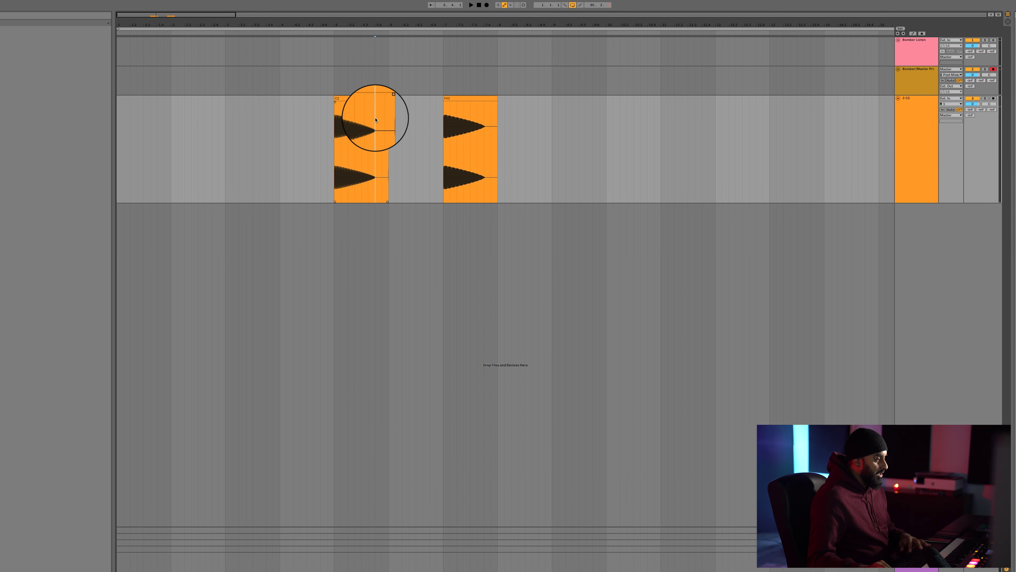
pyautogui.press('+')
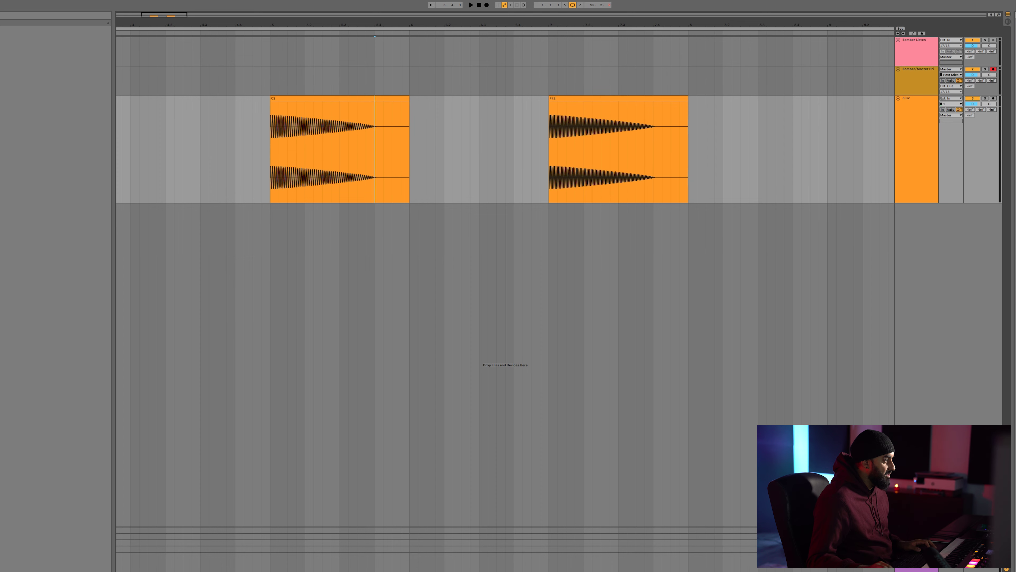
pyautogui.moveTo(56, 85); pyautogui.dragTo(262, 277)
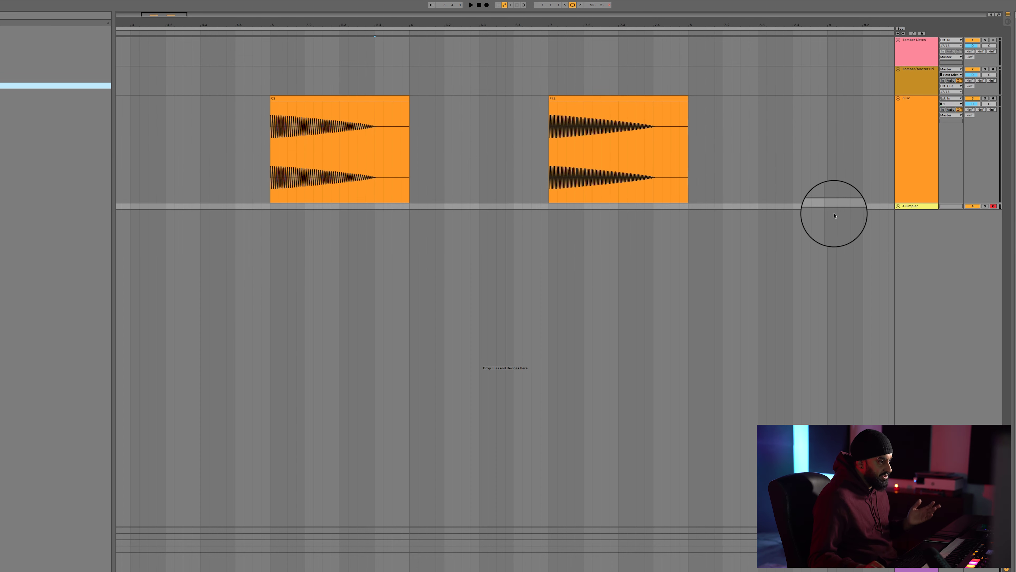
pyautogui.click(898, 206)
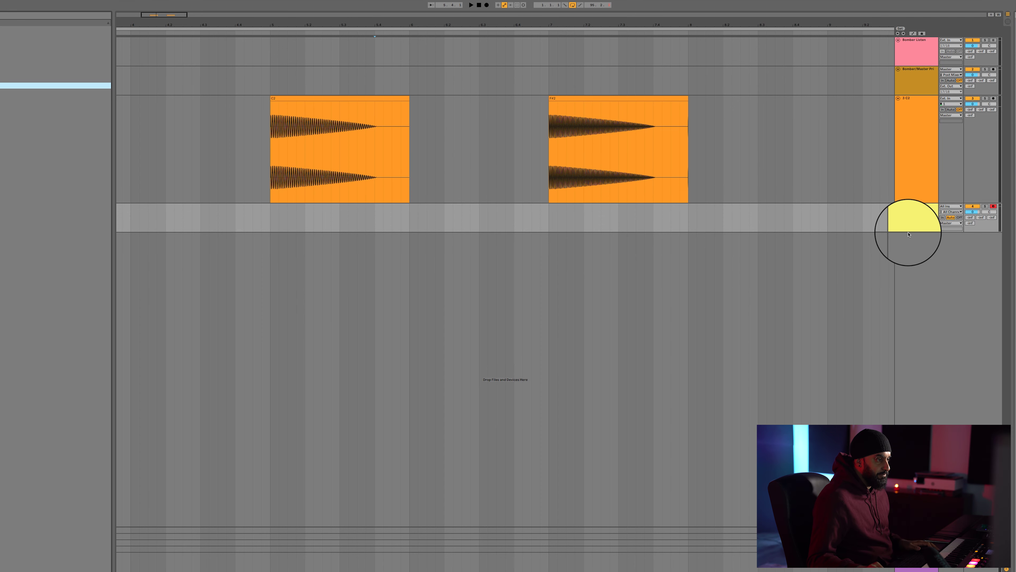
pyautogui.moveTo(909, 231); pyautogui.dragTo(907, 276)
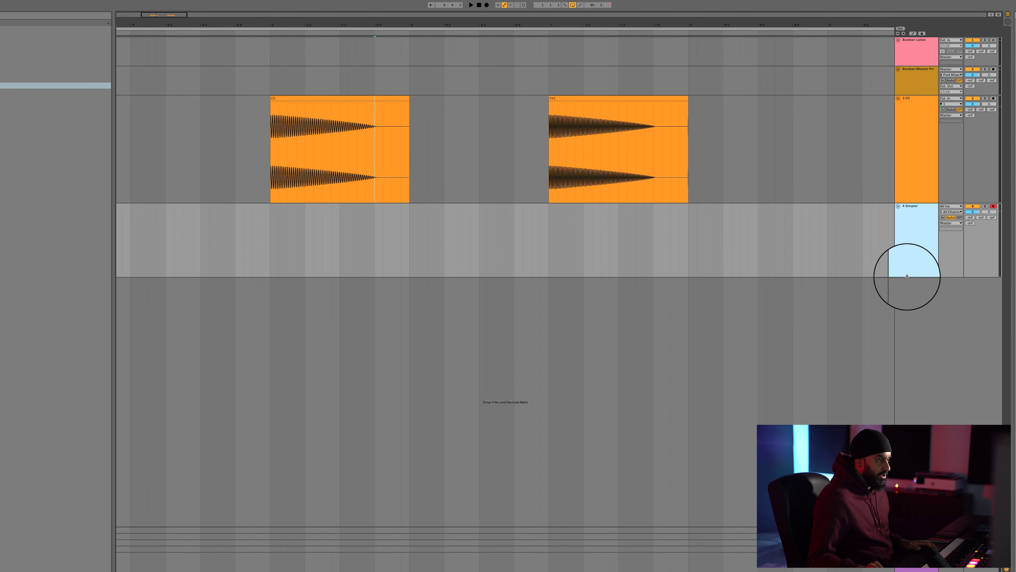
# Select the C2 808 clip and set an insert point on track 4.
pyautogui.click(313, 96)
pyautogui.click(287, 219)
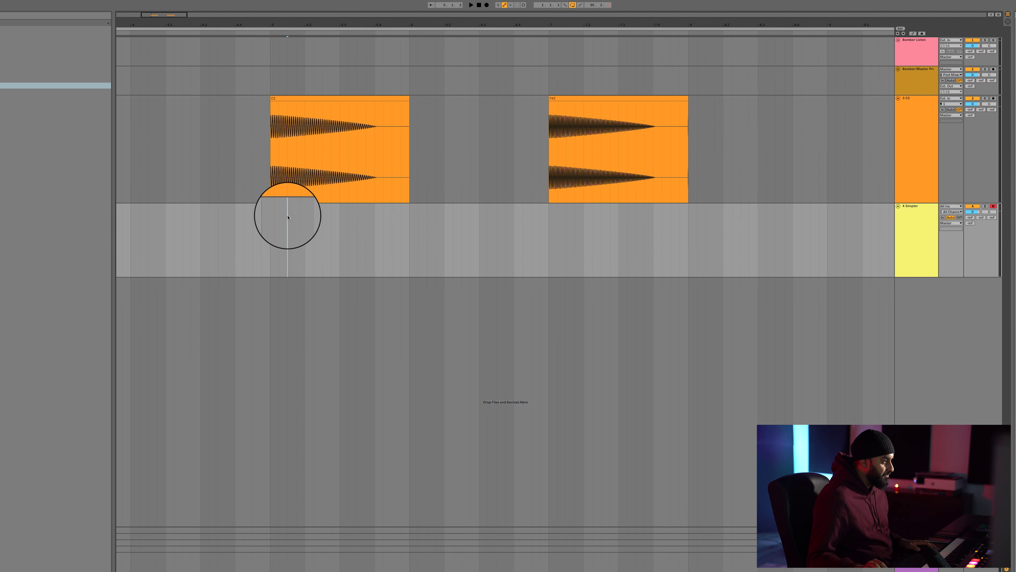
pyautogui.click(299, 99)
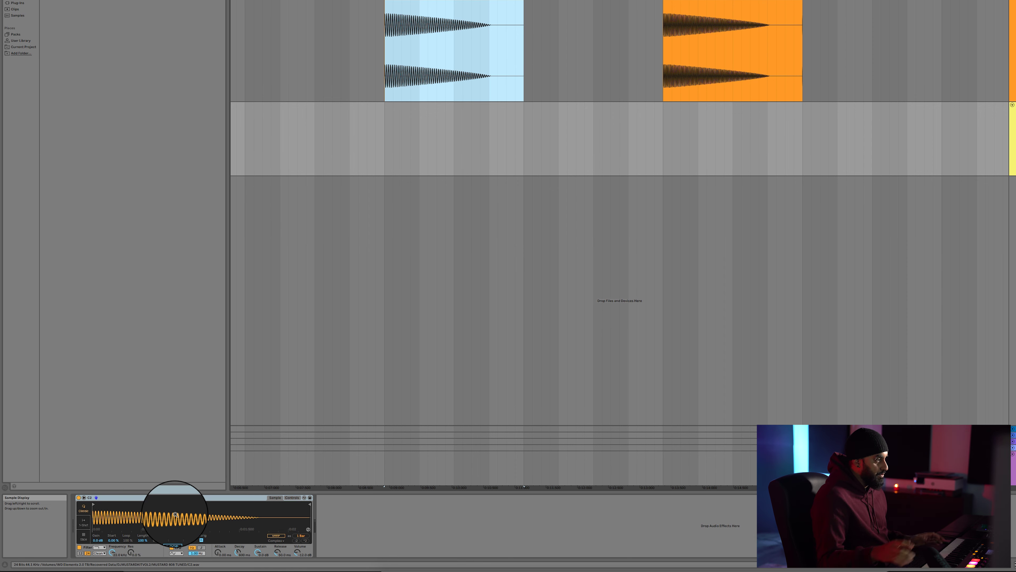
# Switch to Splice and step down through the 808 search results.
pyautogui.press('super+Tab')
pyautogui.press('super+Tab')
pyautogui.press('super+Tab')
pyautogui.press('super+Tab')
pyautogui.press('super+Tab')
pyautogui.press('super+Tab')
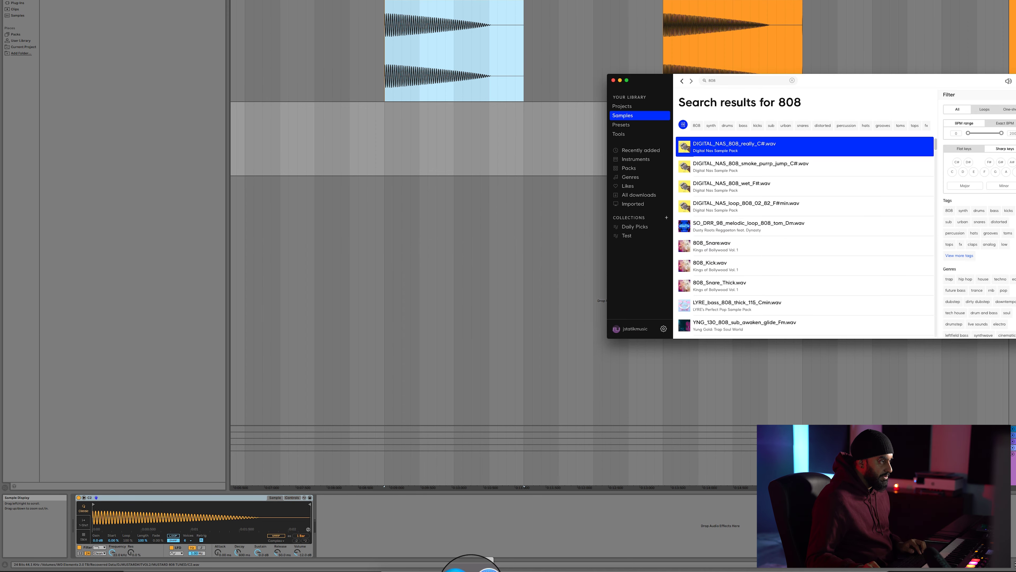
pyautogui.press('Down')
pyautogui.press('Down')
pyautogui.press('Down')
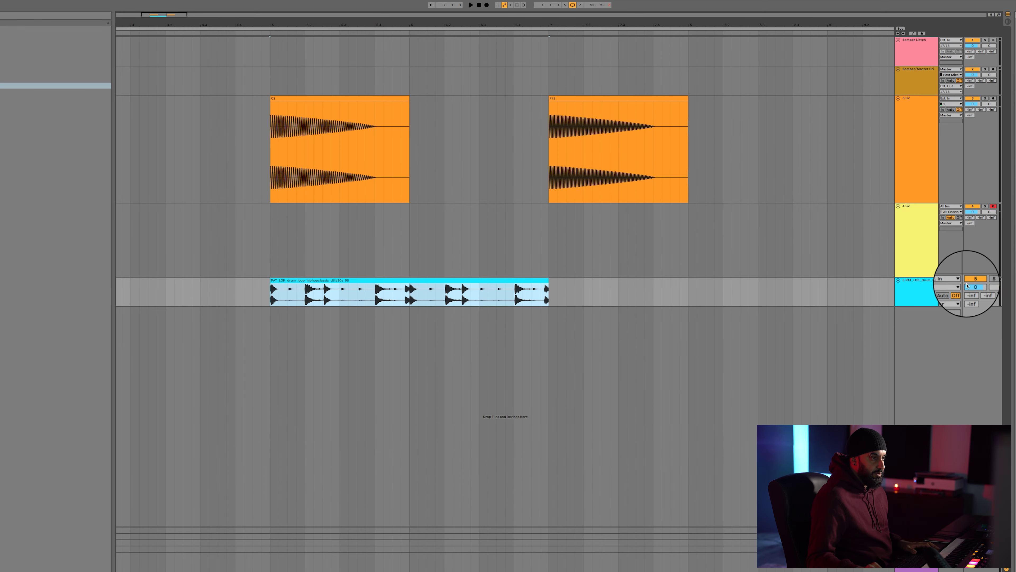
# Delete both the C2 and F#2 808 clips from track 3.
pyautogui.press('space')
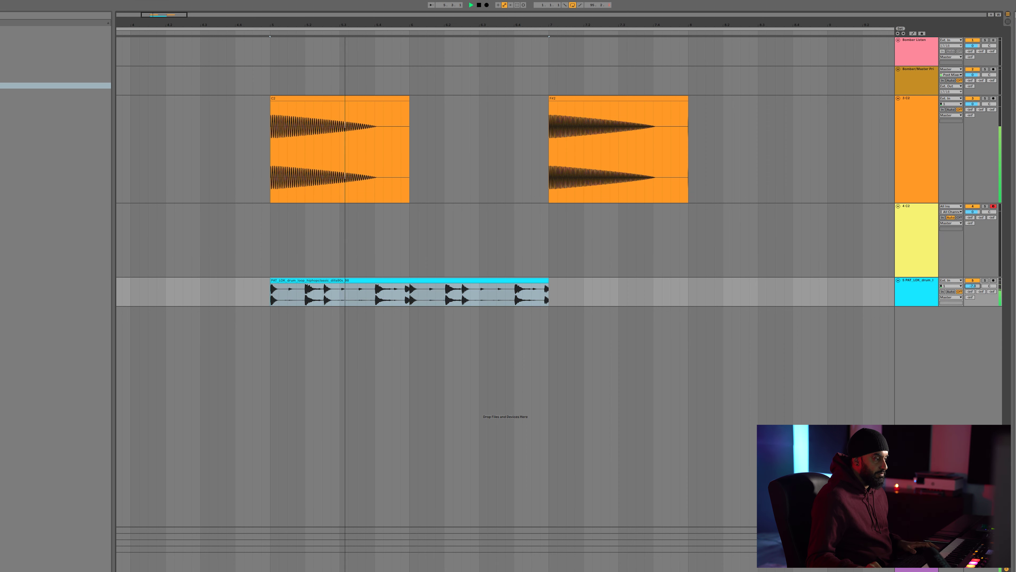
pyautogui.moveTo(296, 146); pyautogui.dragTo(244, 144)
pyautogui.press('space')
pyautogui.keyDown('shift'); pyautogui.click(683, 138); pyautogui.keyUp('shift')
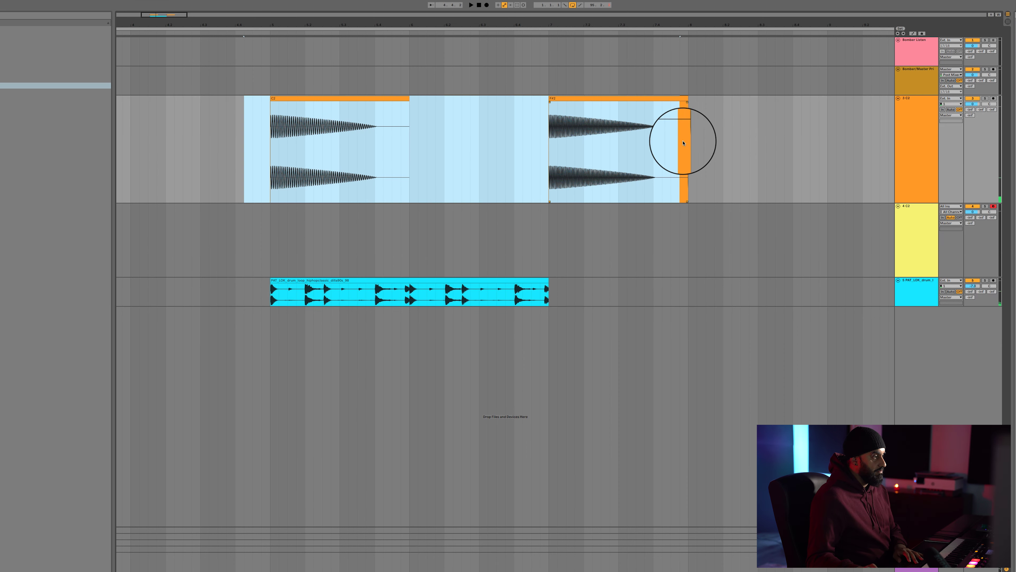
pyautogui.moveTo(704, 136); pyautogui.dragTo(236, 125)
pyautogui.press('Delete')
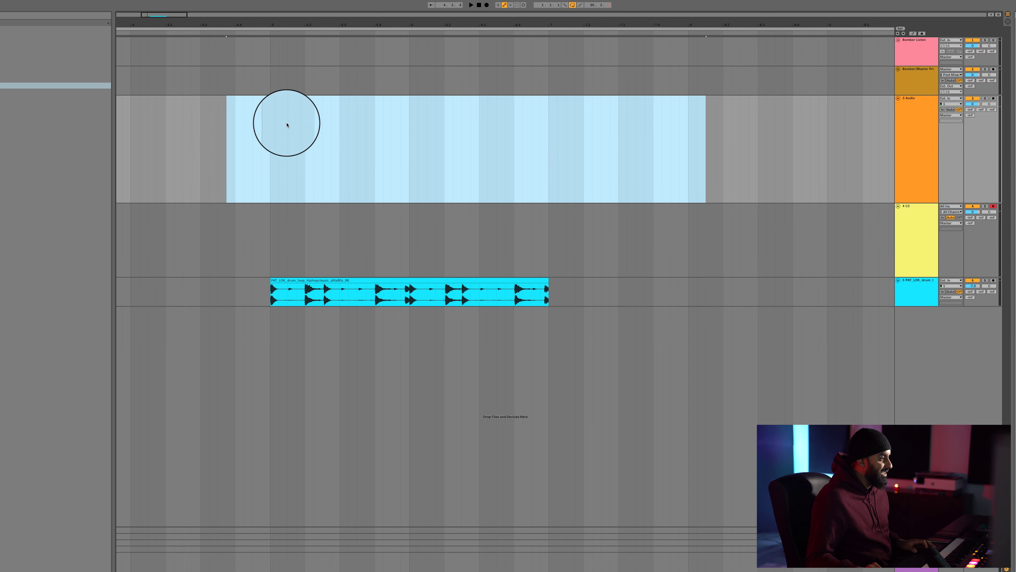
# Loop the drum clip over its two-bar length and play it from the loop start.
pyautogui.click(269, 123)
pyautogui.click(413, 280)
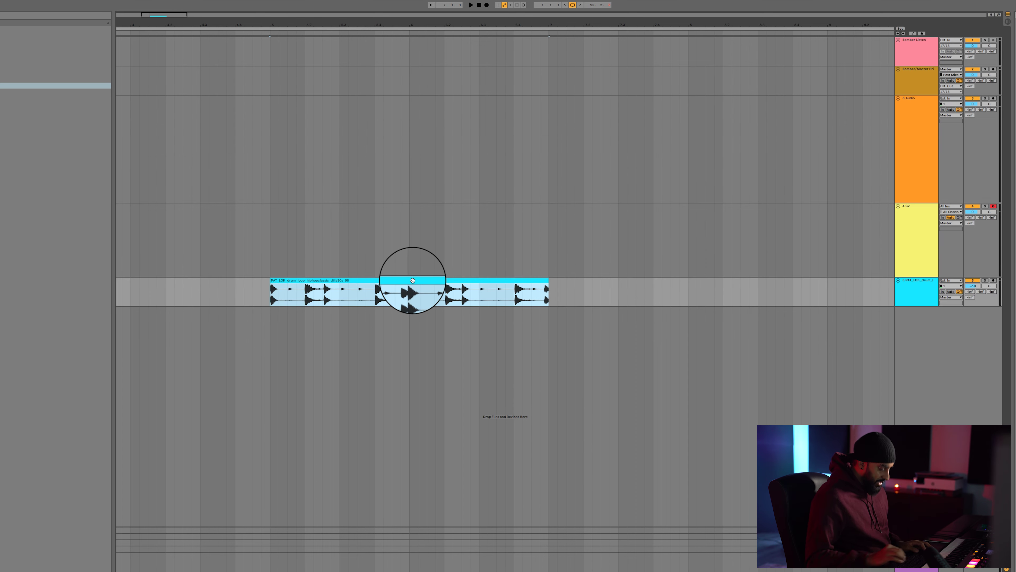
pyautogui.hotkey('ctrl', 'l')
pyautogui.press('space')
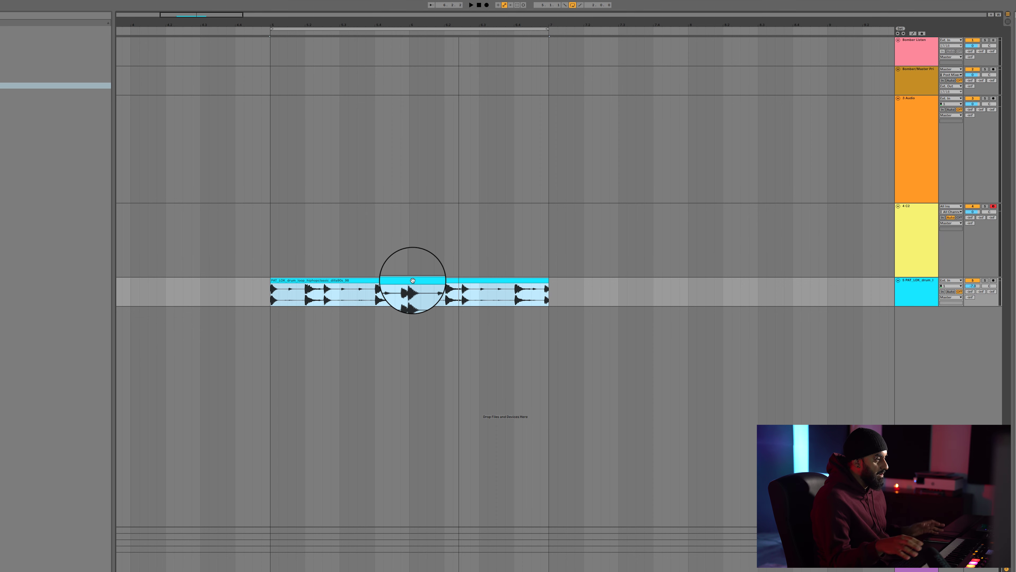
pyautogui.press('space')
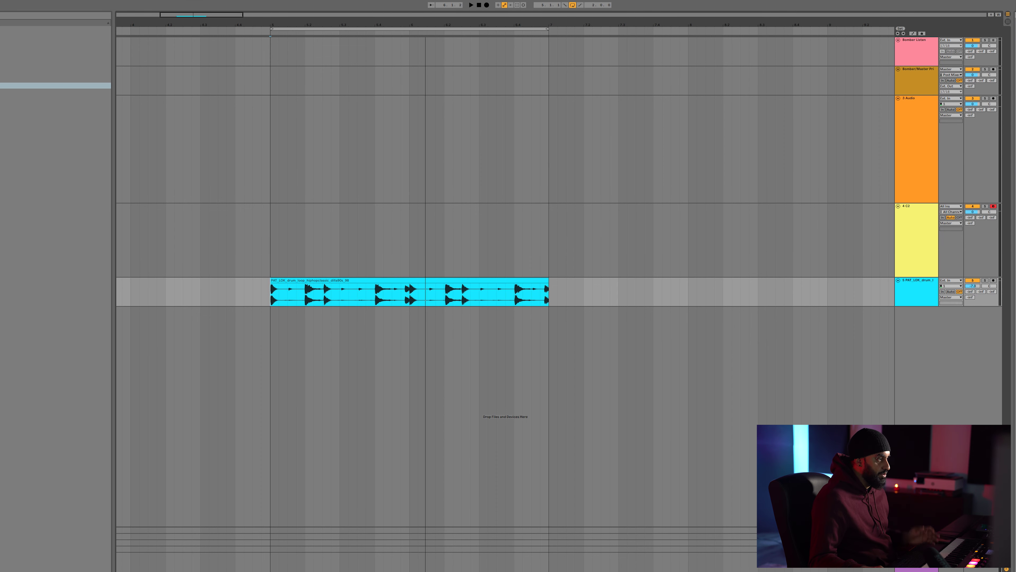
# Record a MIDI bassline on track 4 over the drum loop.
pyautogui.press('F9')
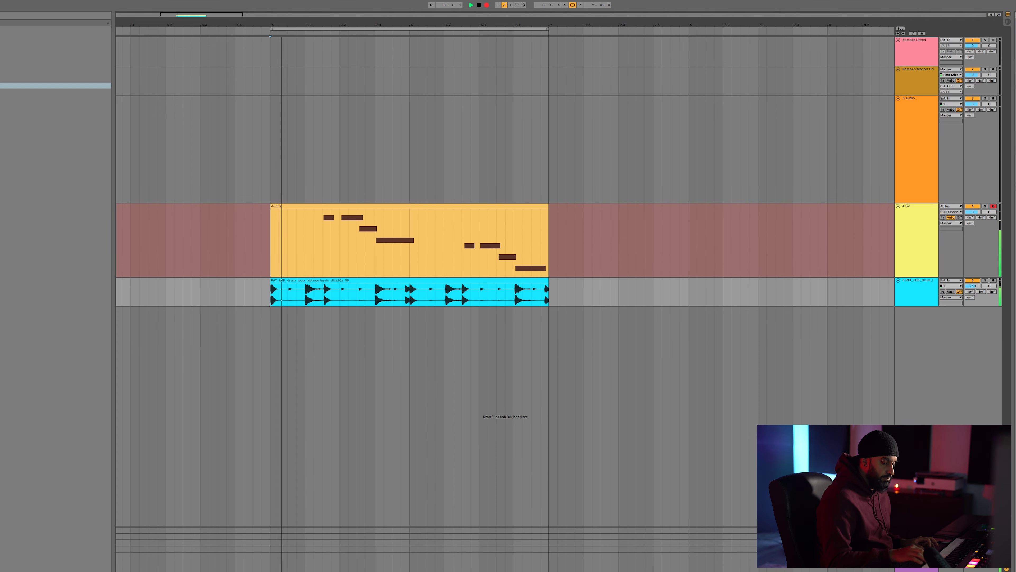
pyautogui.press('F9')
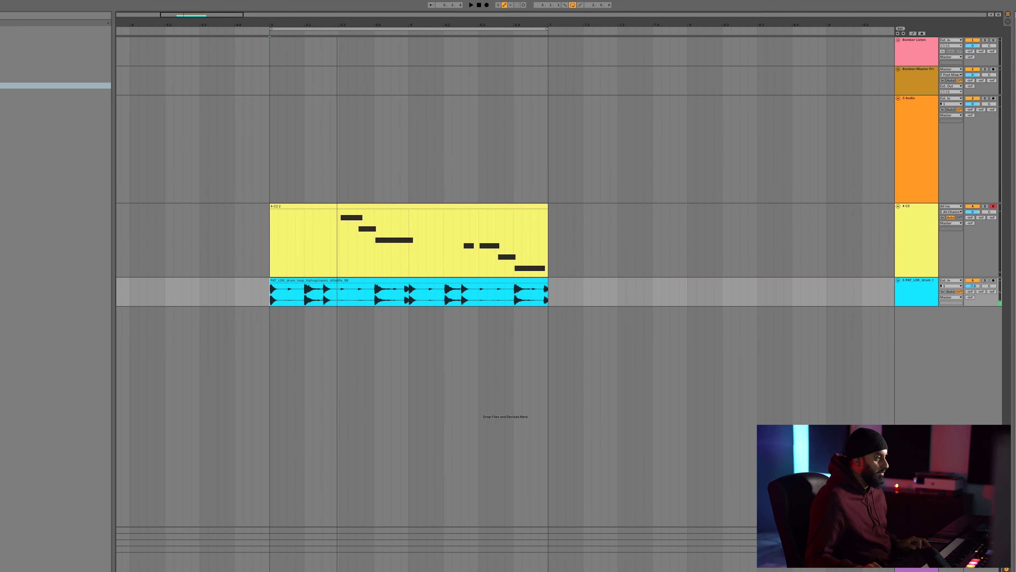
pyautogui.press('space')
pyautogui.press('Up')
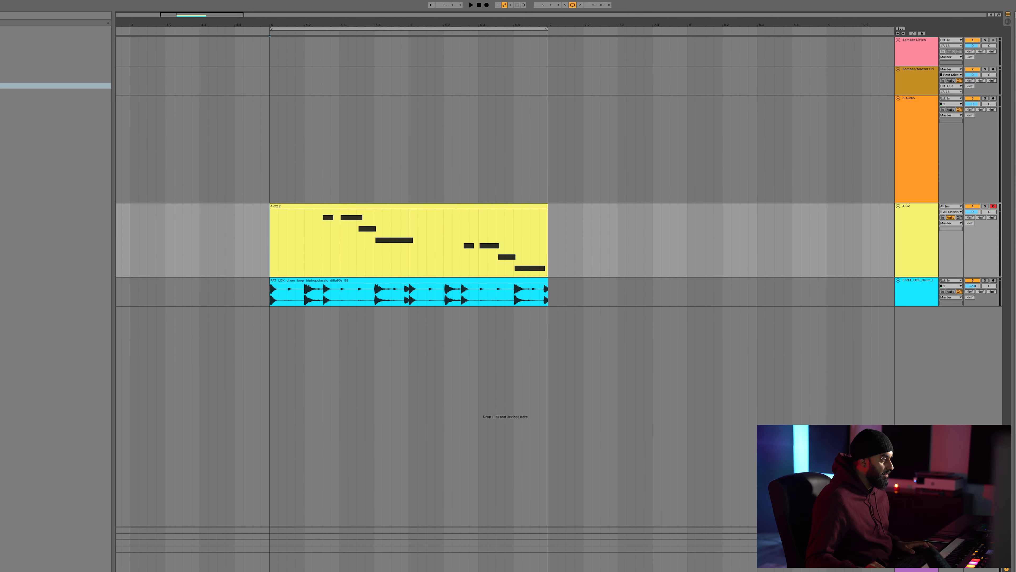
# Play the bassline back with the drums, then undo to restore the C2 and F#2 clips.
pyautogui.press('space')
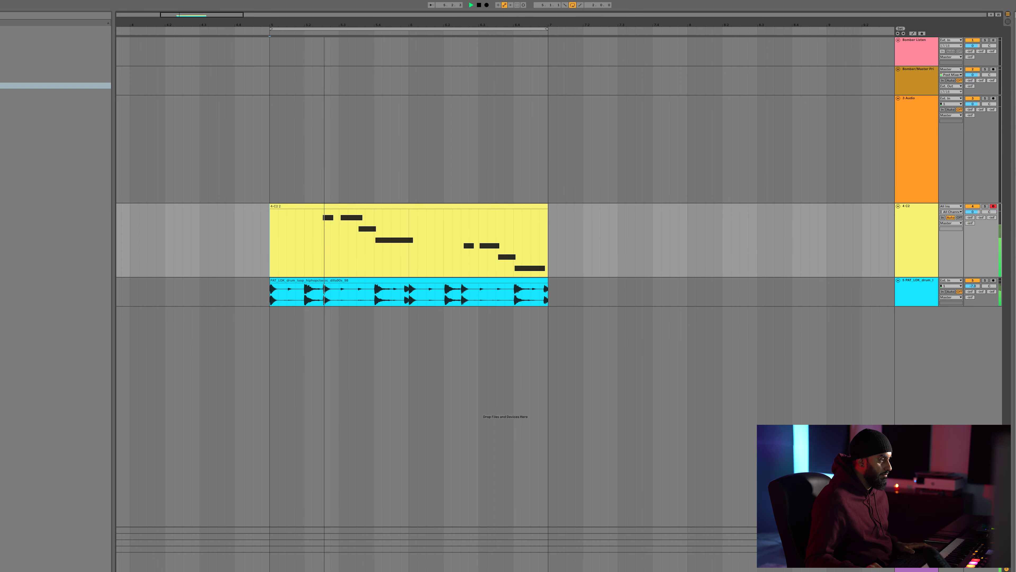
pyautogui.press('space')
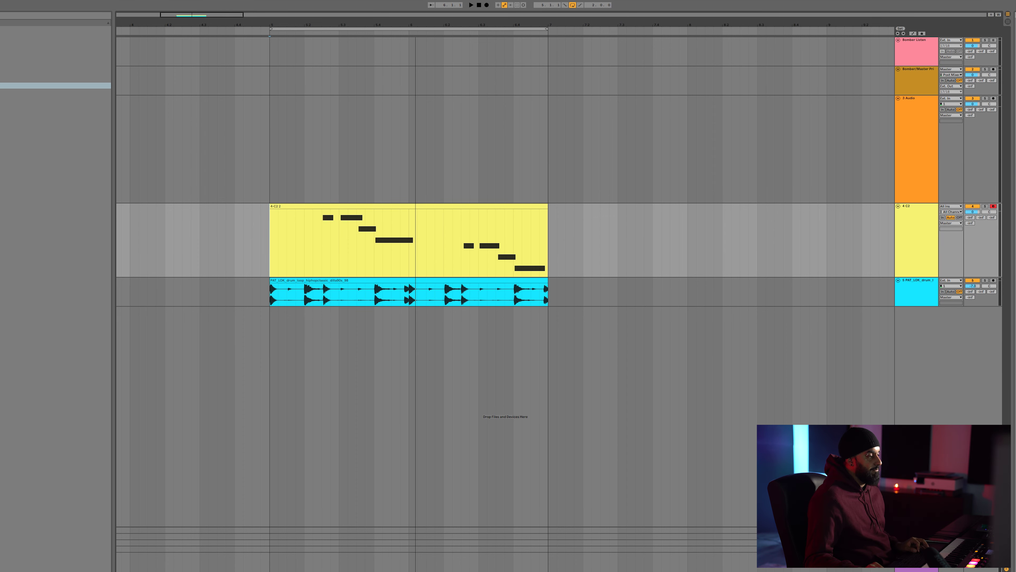
pyautogui.press('Delete')
pyautogui.hotkey('ctrl', 'z')
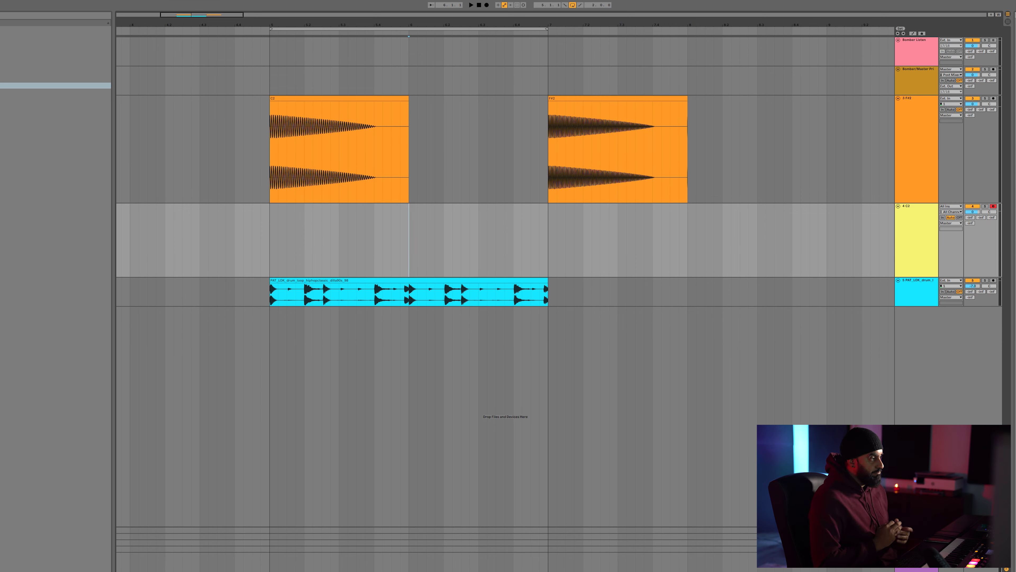
# Delete the C2 and F#2 audio clips from track 3 and select the F#2 bass track.
pyautogui.click(618, 152)
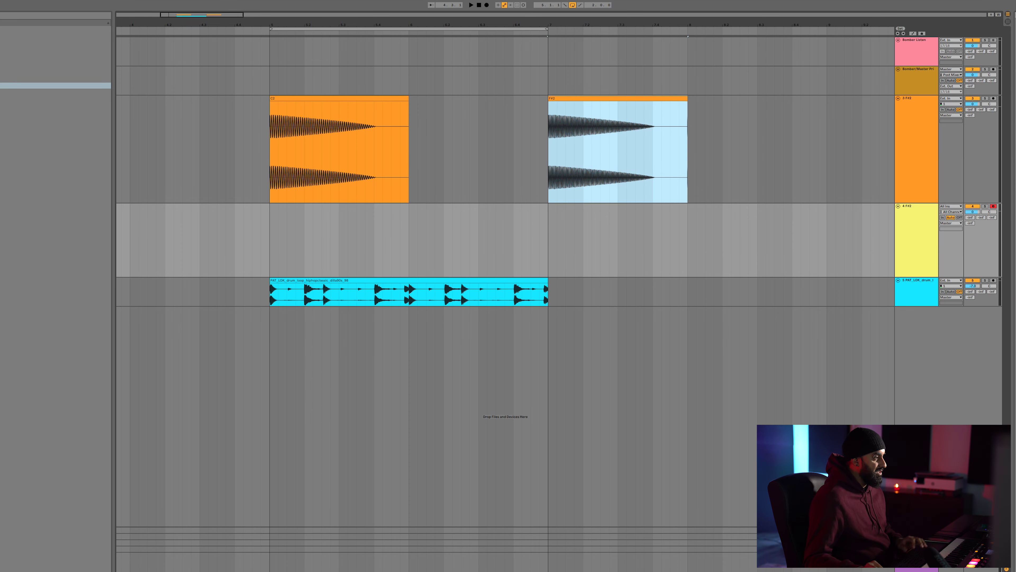
pyautogui.click(339, 153)
pyautogui.press('Delete')
pyautogui.click(618, 152)
pyautogui.press('Delete')
pyautogui.click(322, 148)
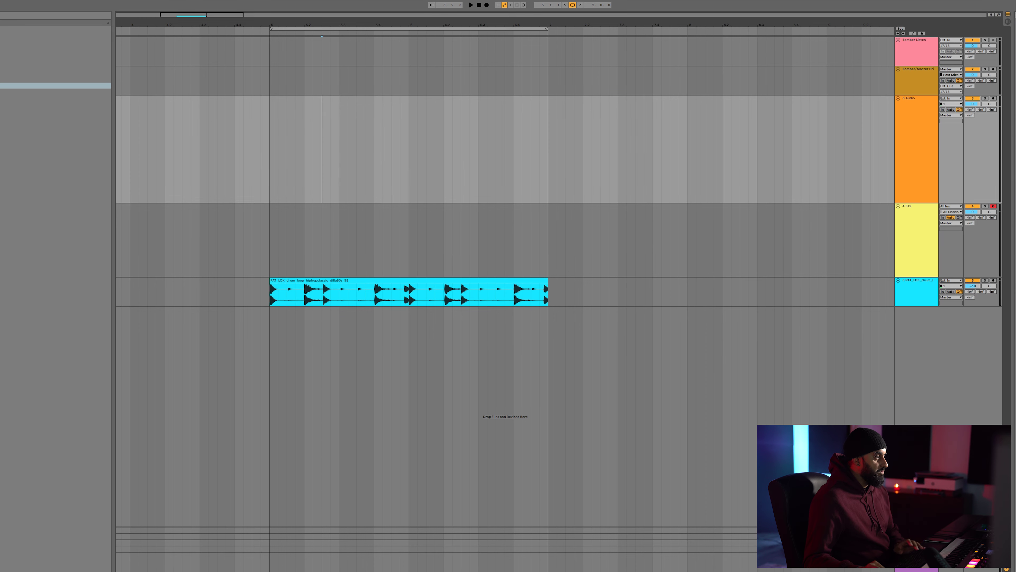
pyautogui.click(278, 240)
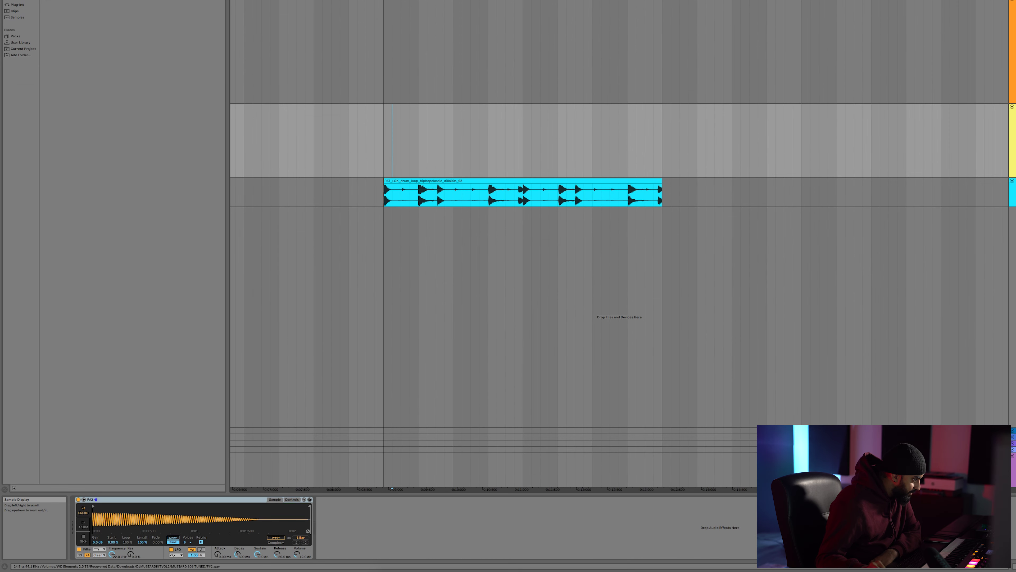
# Switch Simpler to its Controls view showing filter, LFO and envelope settings.
pyautogui.click(291, 499)
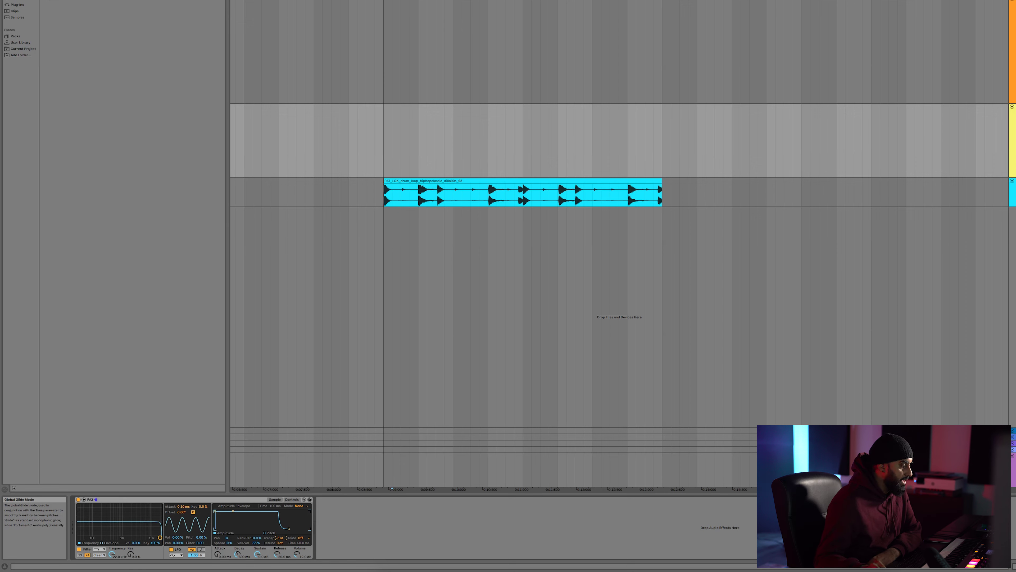
# Change Simpler's glide mode to Glide, then Portamento, and tune the glide time to 470 ms.
pyautogui.click(300, 537)
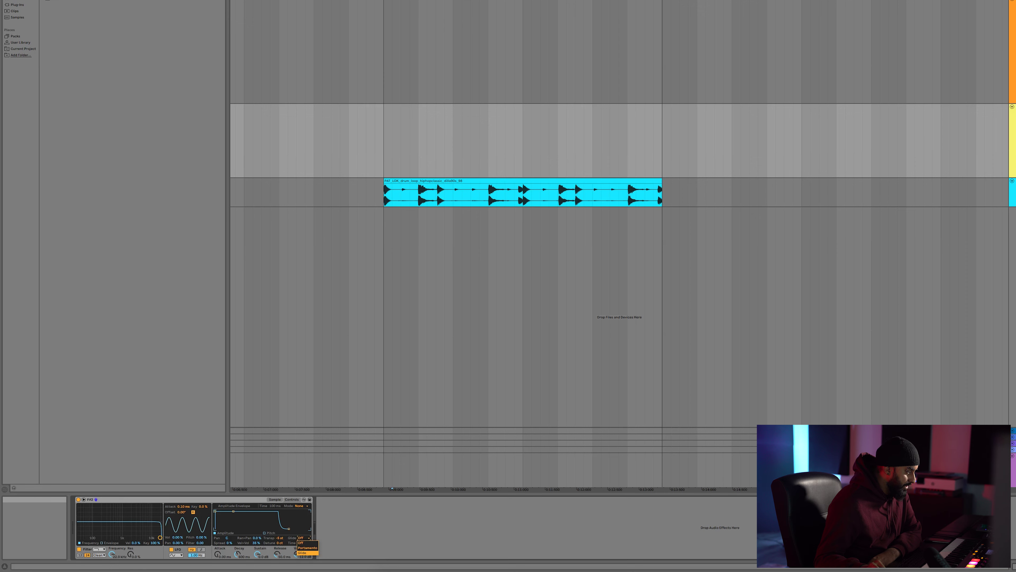
pyautogui.click(302, 553)
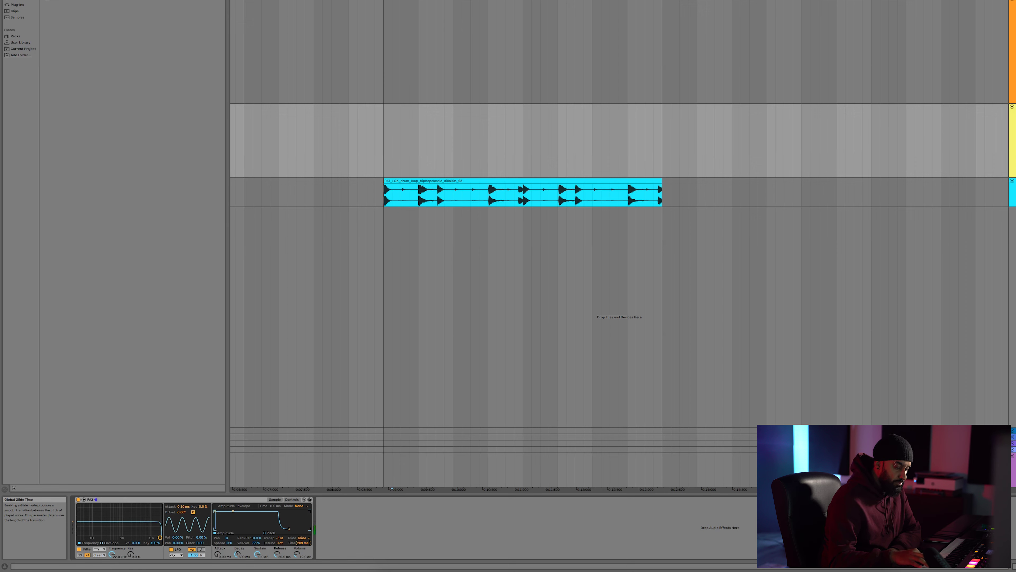
pyautogui.click(303, 538)
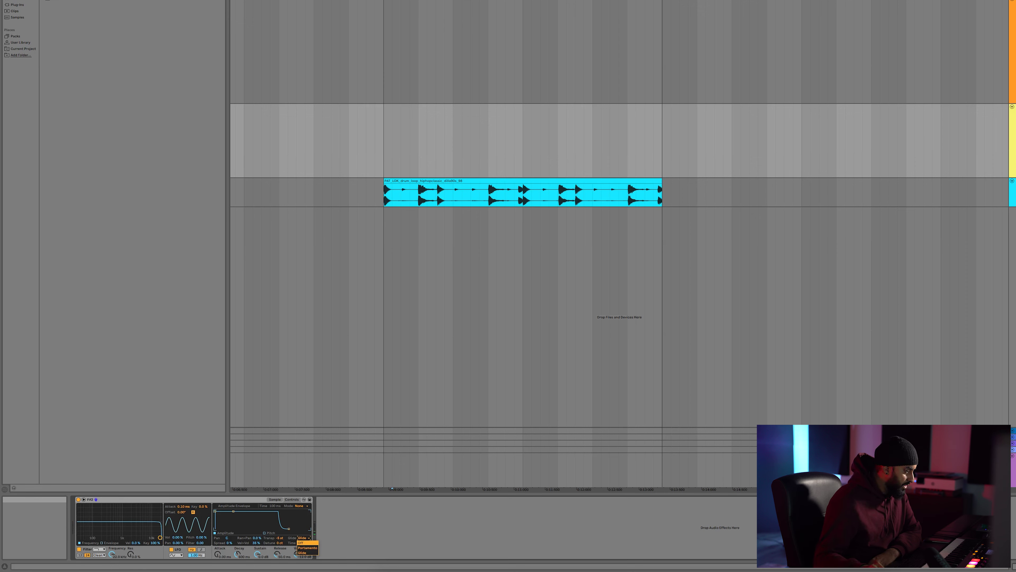
pyautogui.click(308, 547)
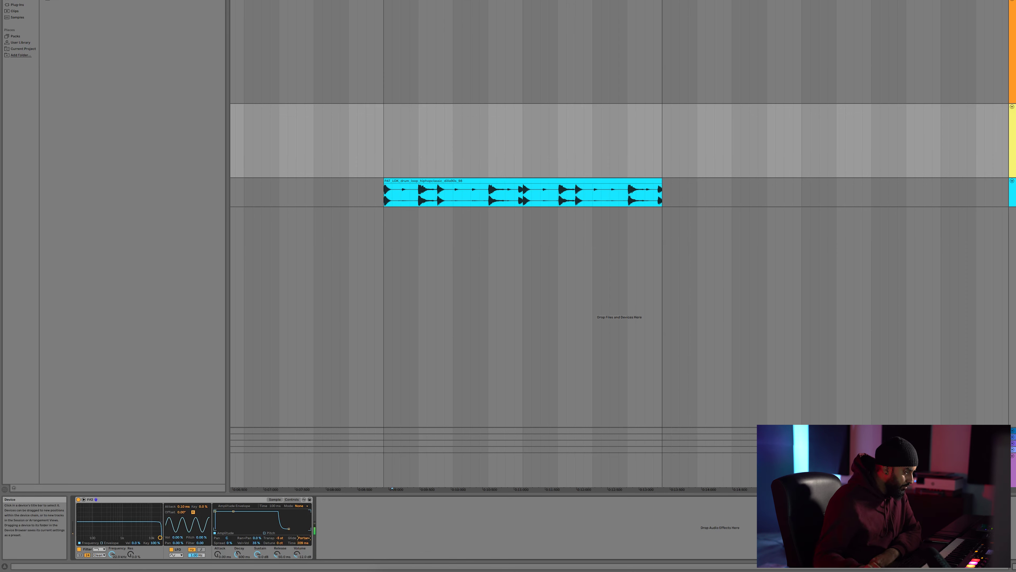
pyautogui.moveTo(303, 543); pyautogui.dragTo(303, 534)
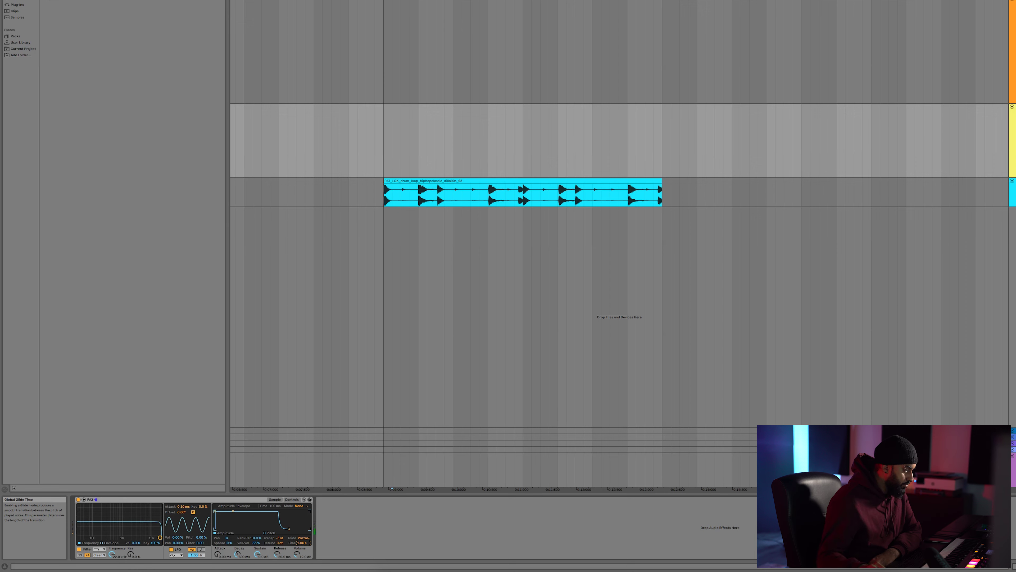
pyautogui.moveTo(303, 543); pyautogui.dragTo(303, 551)
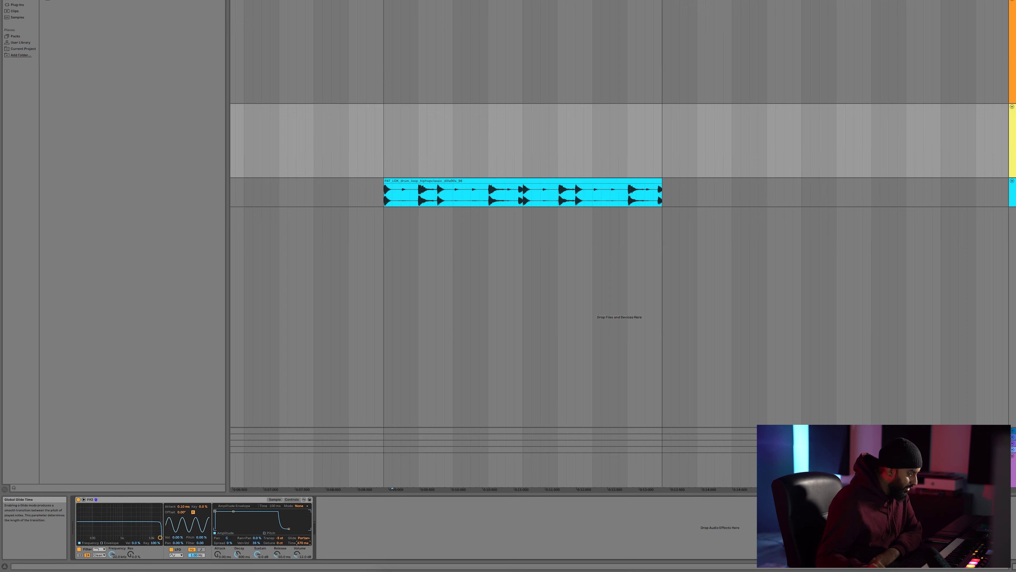